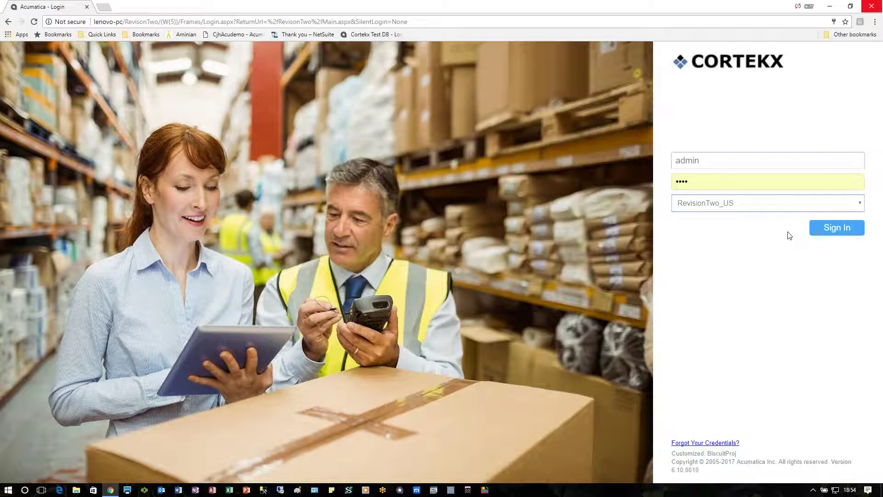
Sign in to RevisionTwo_US and review the last Normal purchase order on file along with its available actions.
{"action": "left_click", "coordinate": [823, 226]}
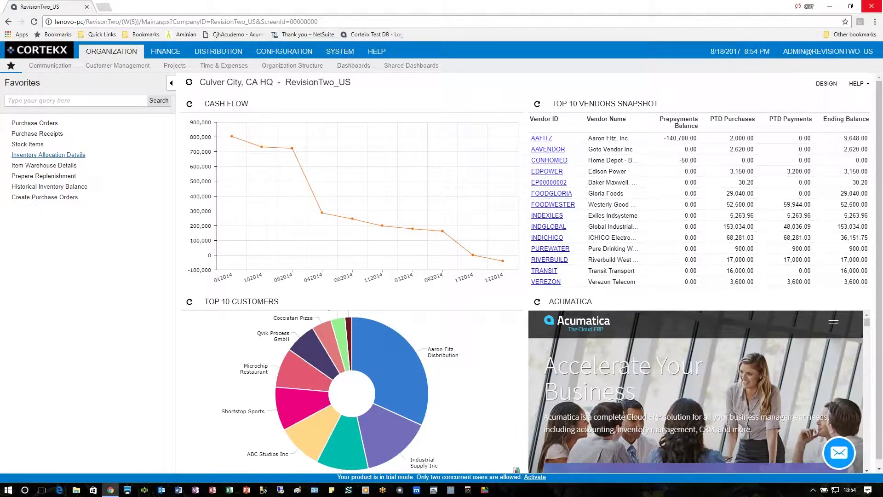
{"action": "left_click", "coordinate": [45, 124]}
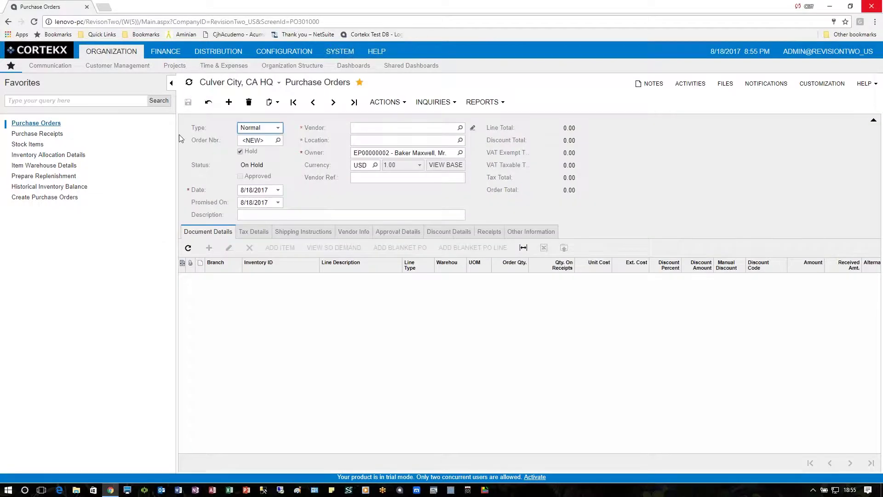
{"action": "left_click", "coordinate": [353, 101]}
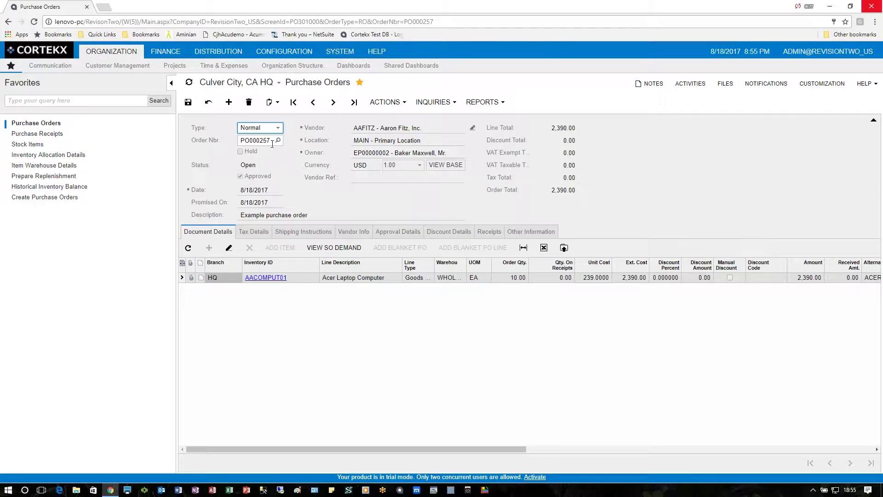
{"action": "left_click", "coordinate": [385, 106]}
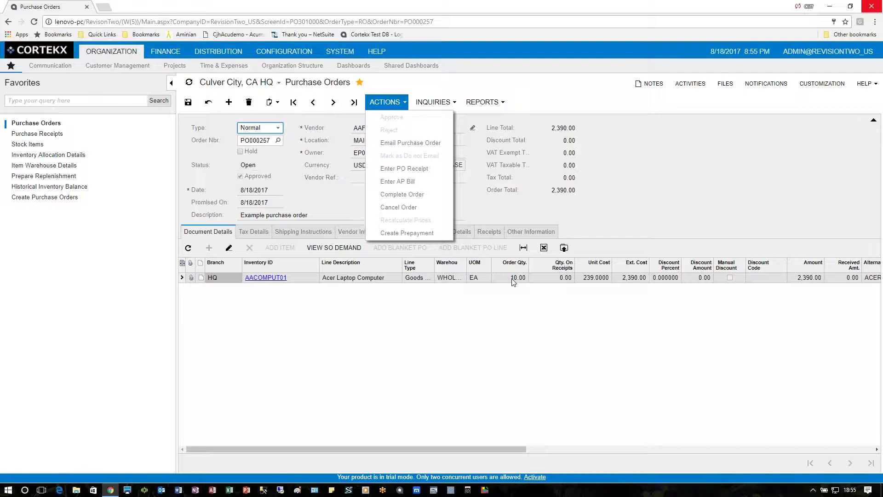
{"action": "left_click", "coordinate": [580, 223]}
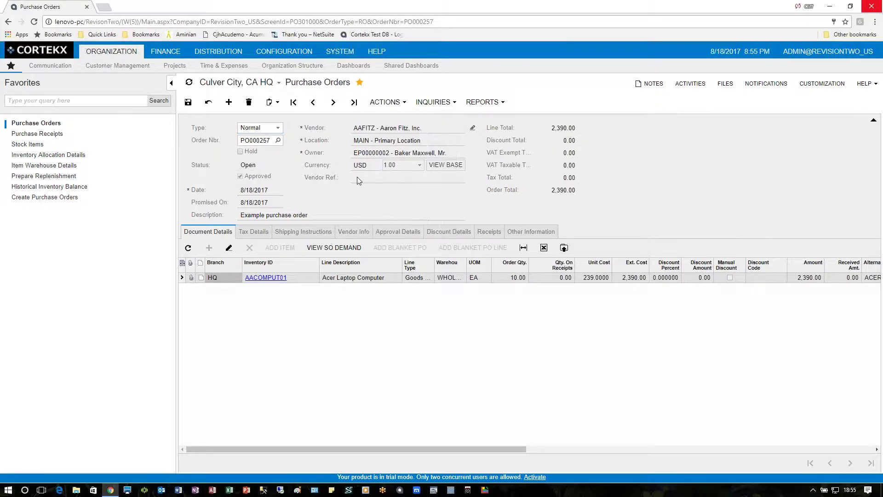
Start a new purchase receipt of type Receipt for vendor AAFITZ (Aaron Fitz, Inc.) with its MAIN location.
{"action": "left_click", "coordinate": [41, 134]}
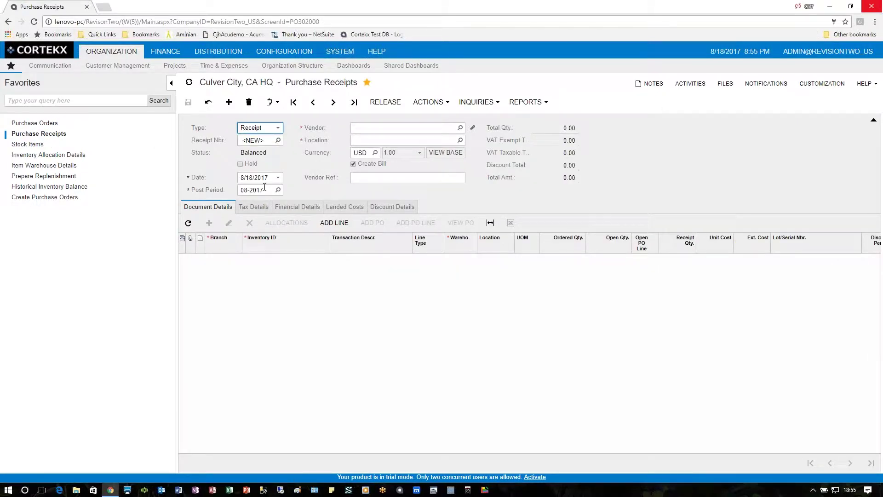
{"action": "key", "text": "Tab"}
{"action": "key", "text": "Tab"}
{"action": "key", "text": "Tab"}
{"action": "key", "text": "Tab"}
{"action": "key", "text": "Tab"}
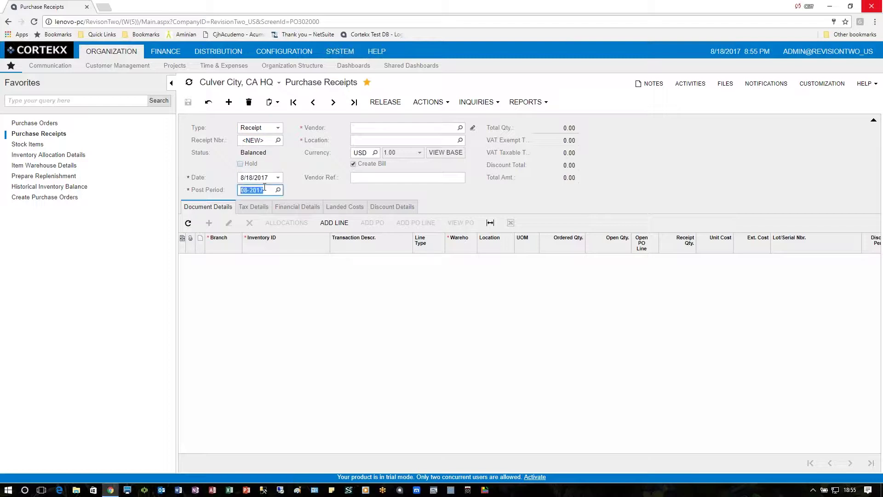
{"action": "type", "text": "aa"}
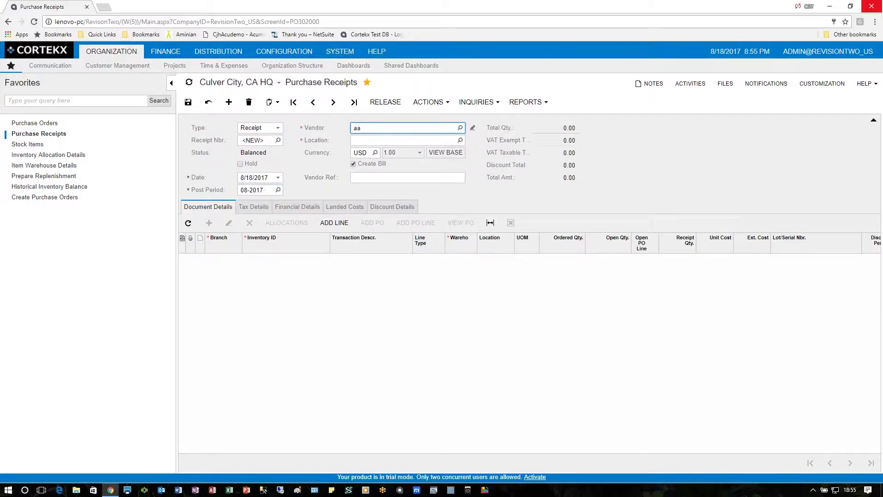
{"action": "type", "text": "f"}
{"action": "key", "text": "Tab"}
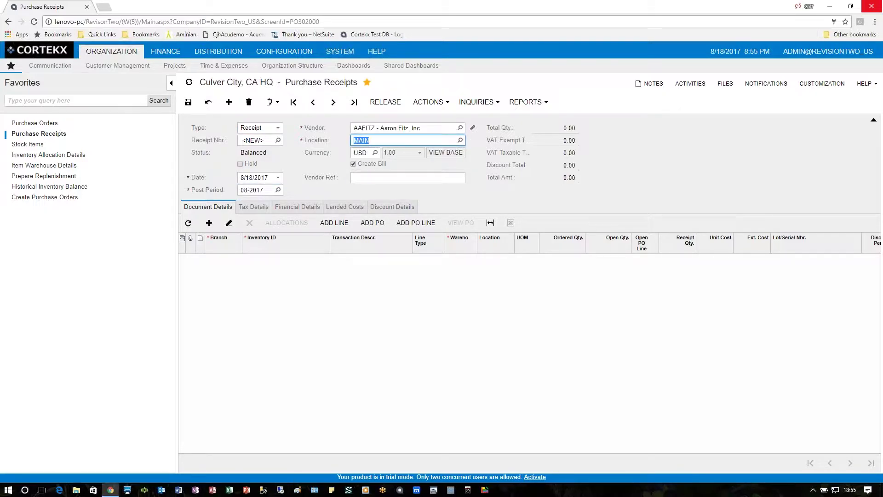
{"action": "key", "text": "Tab"}
{"action": "key", "text": "Tab"}
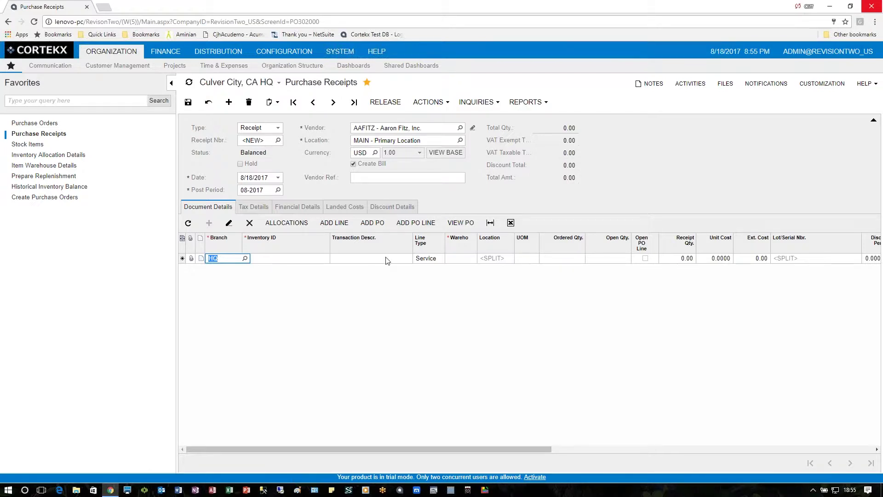
Add the Normal purchase orders dated 7/15/2015 and 2/21/2016 to the receipt, widening the order number column in the selection list.
{"action": "left_click", "coordinate": [376, 226]}
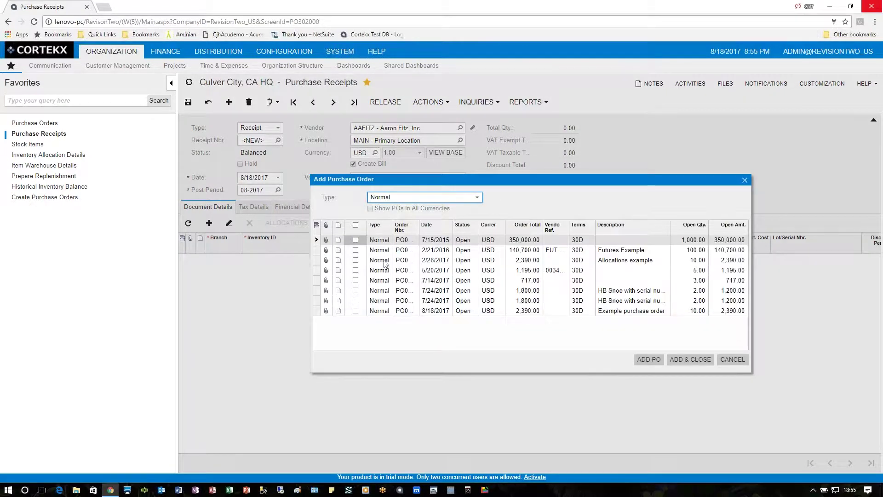
{"action": "left_click_drag", "start_coordinate": [417, 225], "coordinate": [449, 224]}
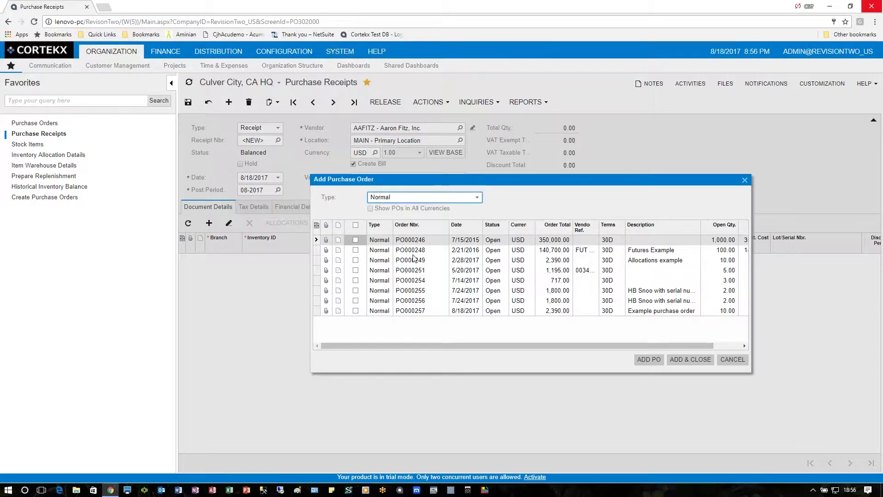
{"action": "left_click", "coordinate": [356, 241]}
{"action": "left_click", "coordinate": [354, 249]}
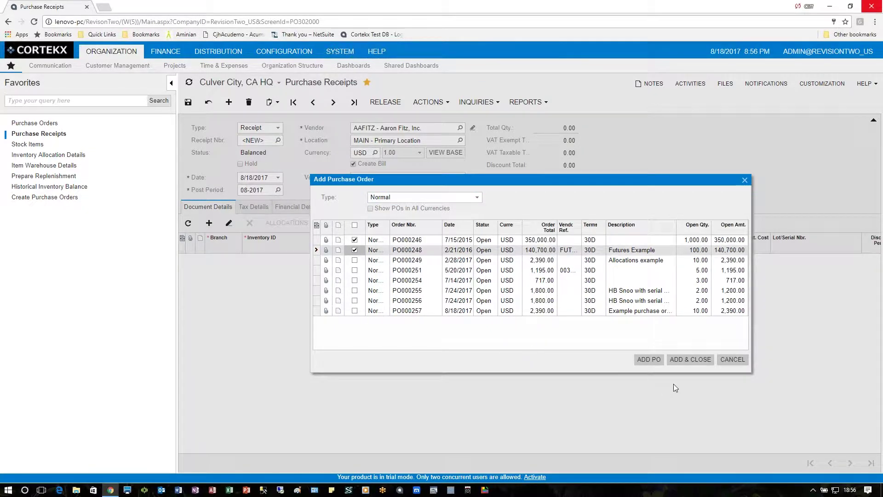
{"action": "left_click", "coordinate": [690, 359]}
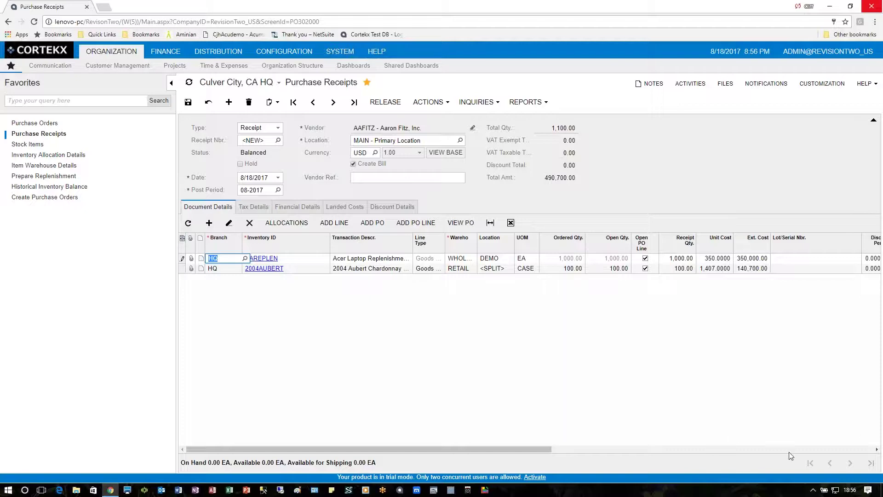
Check which purchase order each receipt line comes from, and delete the AAREPLEN and 2004AUBERT lines.
{"action": "left_click", "coordinate": [805, 449]}
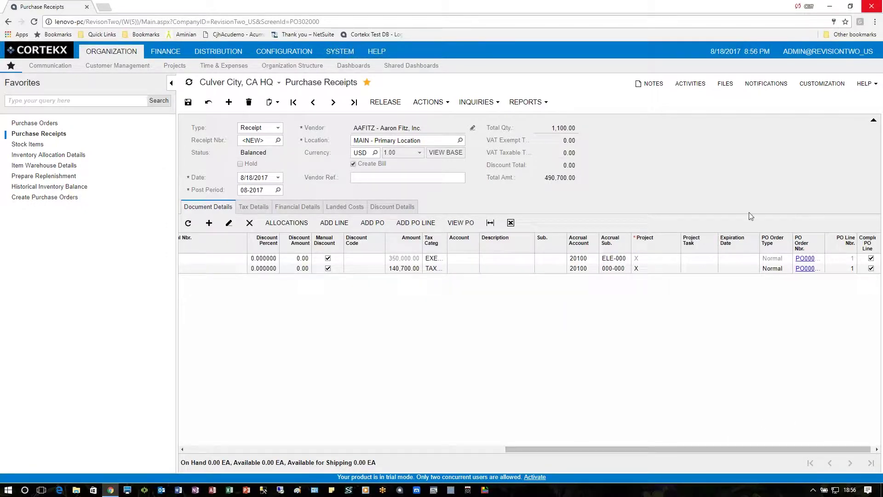
{"action": "left_click_drag", "start_coordinate": [826, 243], "coordinate": [843, 243]}
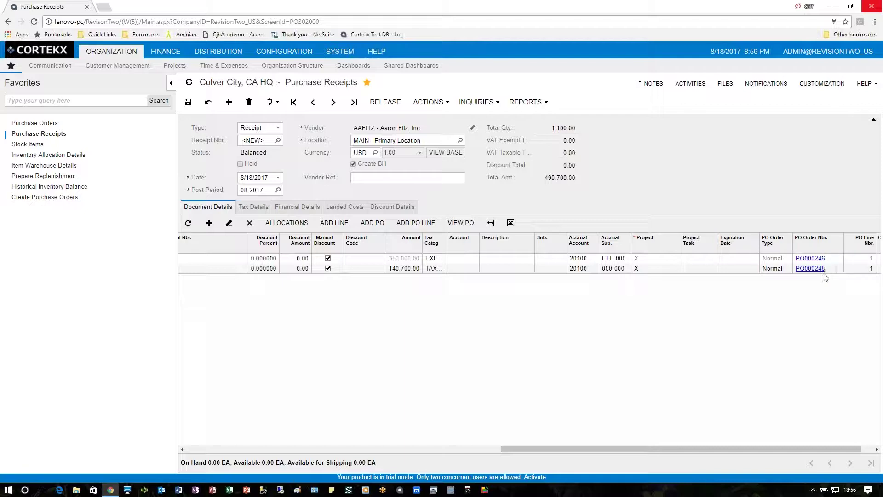
{"action": "left_click", "coordinate": [184, 449]}
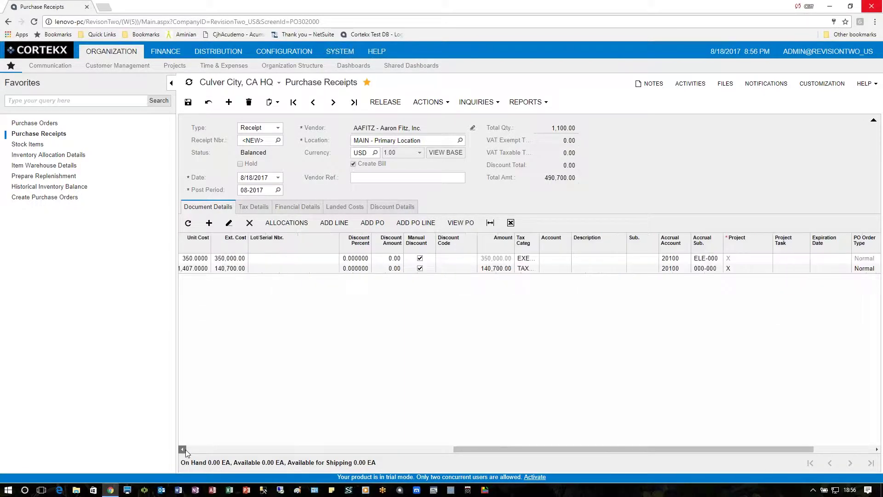
{"action": "left_click", "coordinate": [187, 449]}
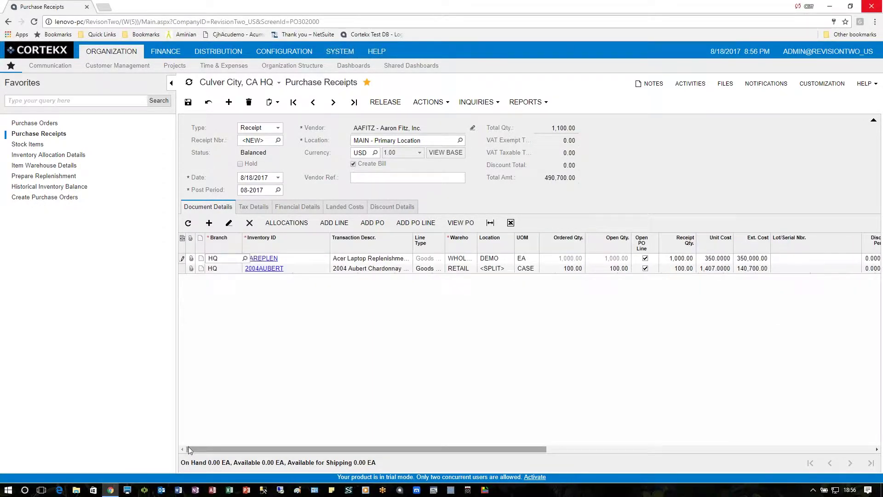
{"action": "left_click", "coordinate": [250, 223]}
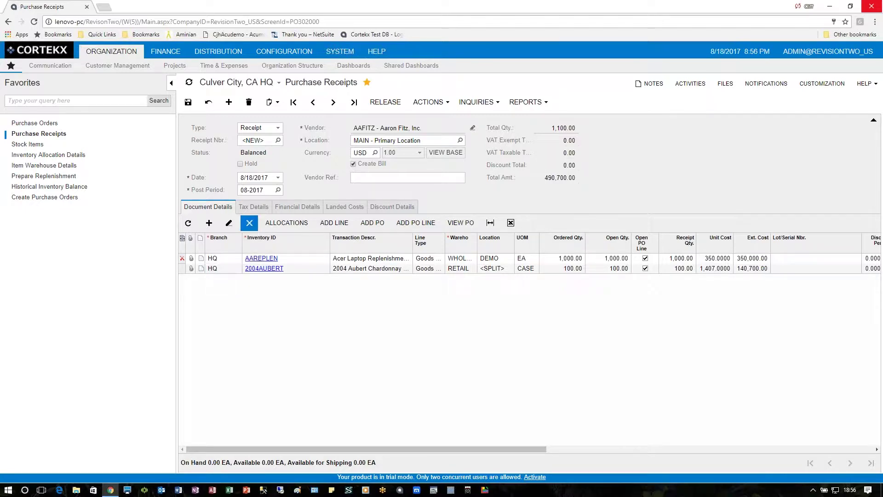
{"action": "left_click", "coordinate": [249, 222]}
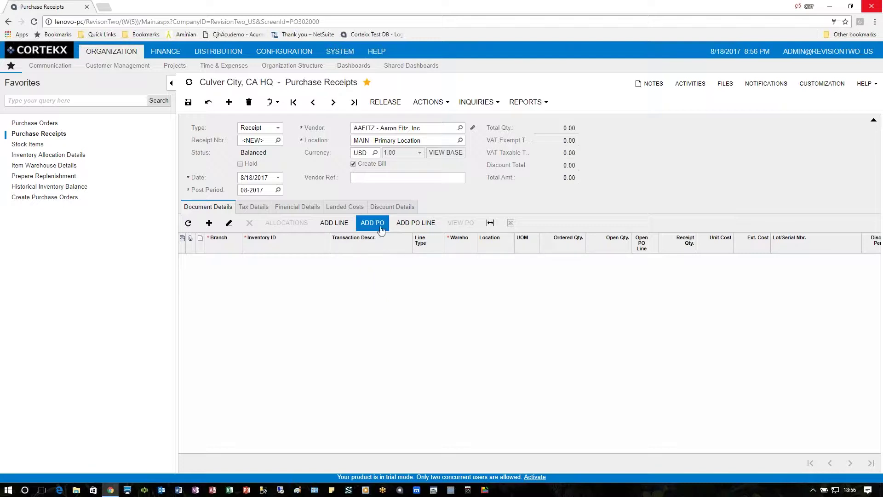
Review the vendor's open purchase order lines across all orders by clearing the order number filter, without adding any line.
{"action": "left_click", "coordinate": [415, 223]}
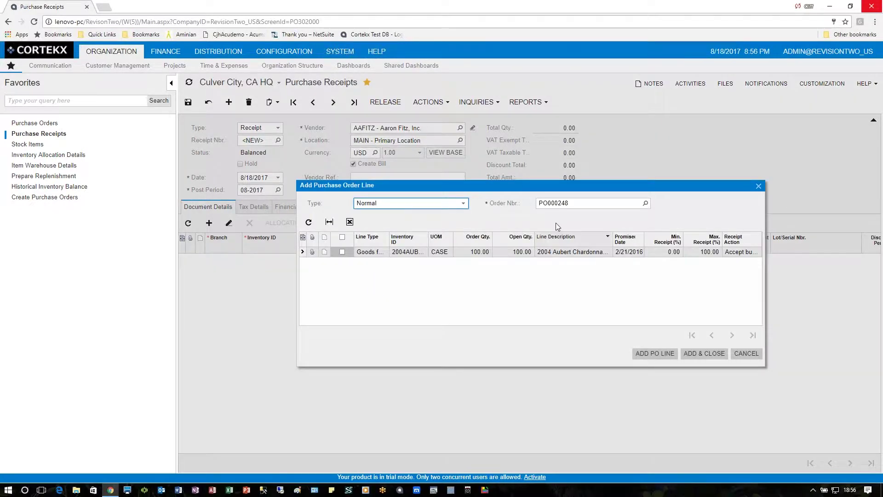
{"action": "left_click", "coordinate": [572, 203]}
{"action": "key", "text": "BackSpace"}
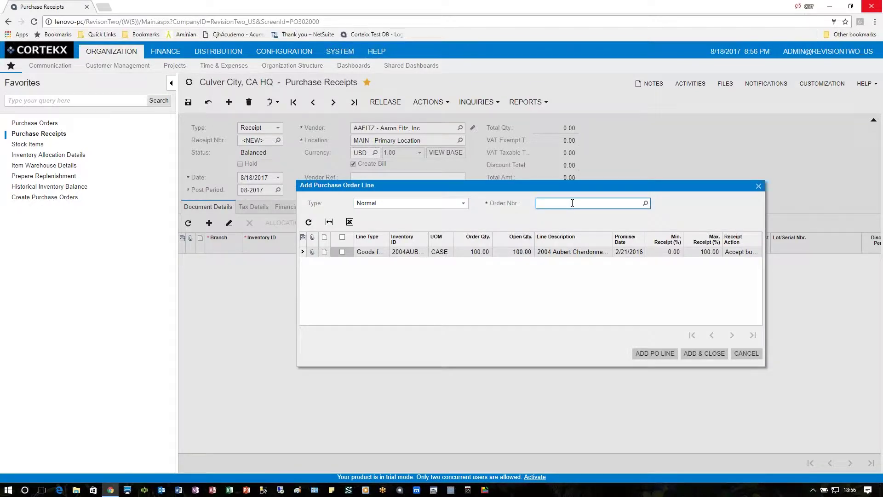
{"action": "key", "text": "Tab"}
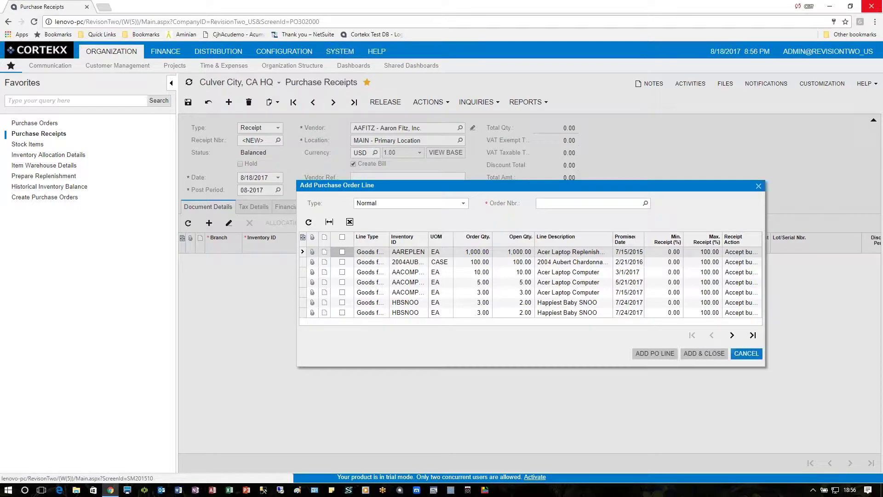
{"action": "left_click", "coordinate": [703, 353]}
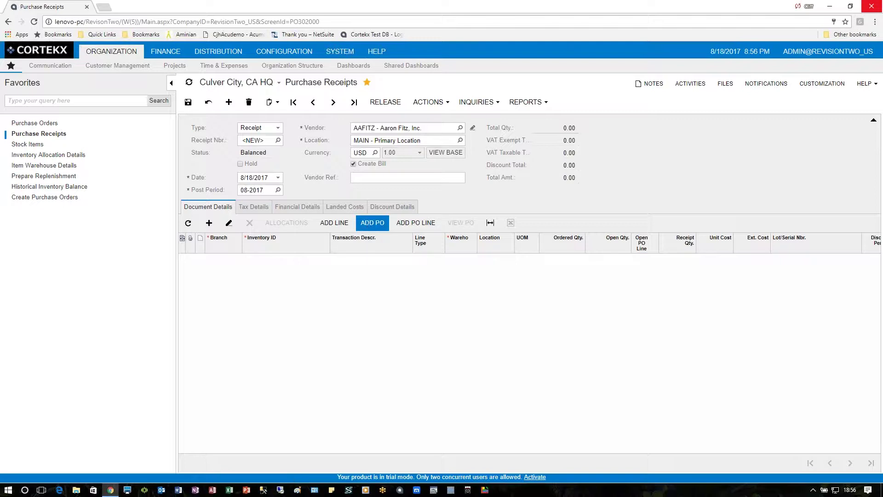
Add the purchase order dated 8/18/2017, described as "Example purchase order", to the receipt.
{"action": "left_click", "coordinate": [371, 225]}
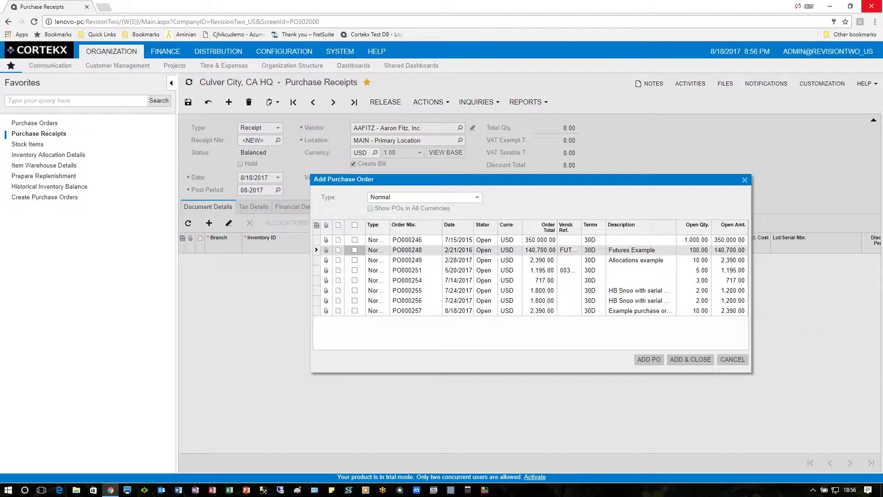
{"action": "left_click", "coordinate": [354, 310]}
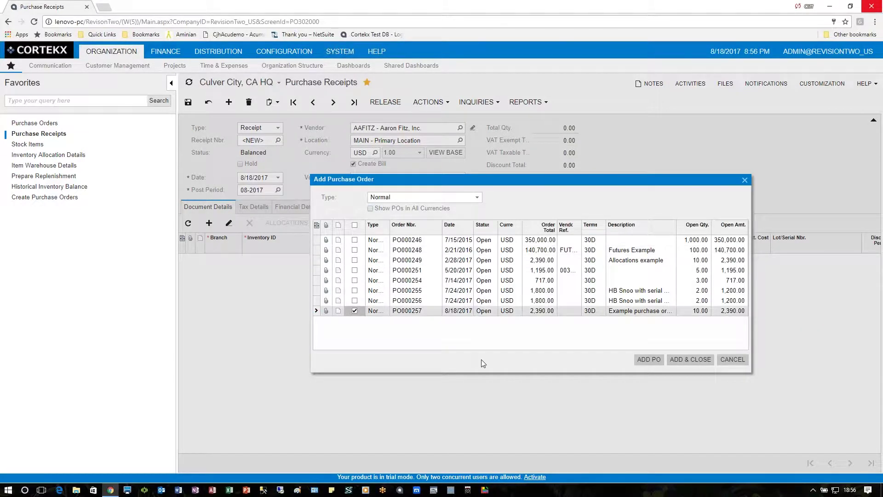
{"action": "left_click", "coordinate": [691, 360]}
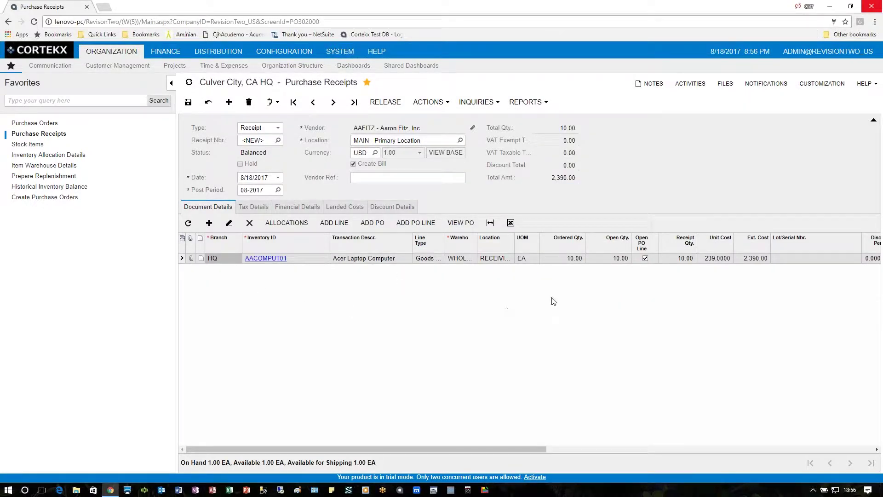
Set the receipt quantity of the AACOMPUT01 Acer Laptop Computer line to 9.
{"action": "left_click", "coordinate": [567, 260]}
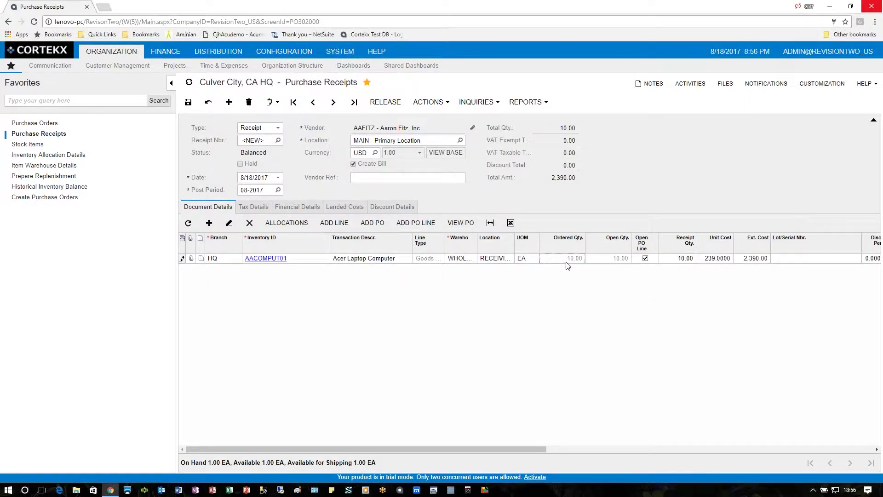
{"action": "left_click", "coordinate": [675, 260]}
{"action": "type", "text": "9.0"}
{"action": "key", "text": "Tab"}
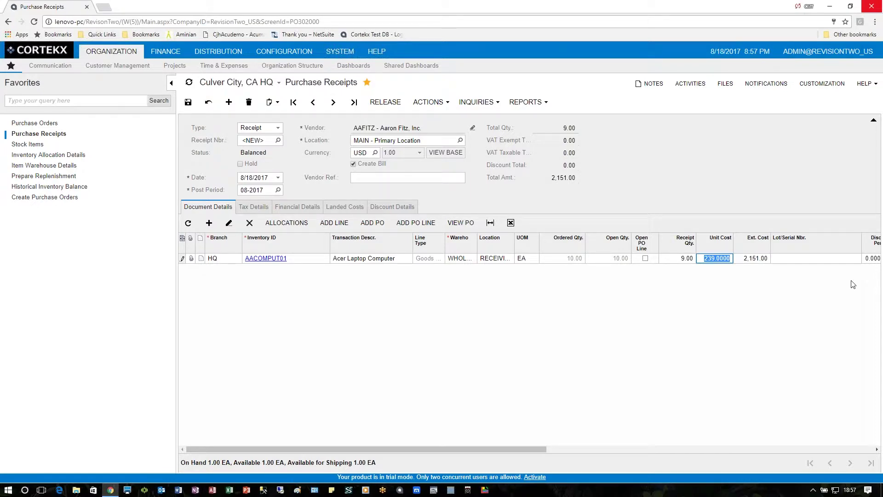
Open Historical Inventory Balance in a separate browser tab and release the purchase receipt.
{"action": "left_click", "coordinate": [53, 186], "text": "ctrl"}
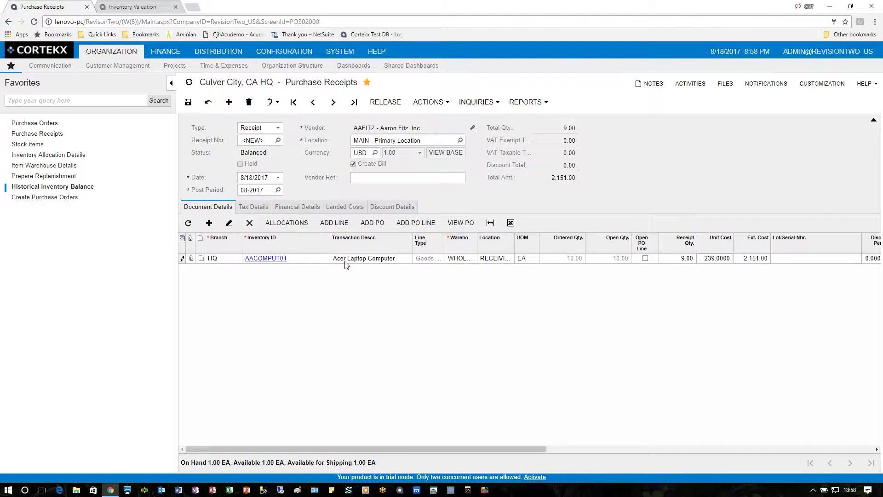
{"action": "left_click", "coordinate": [381, 107]}
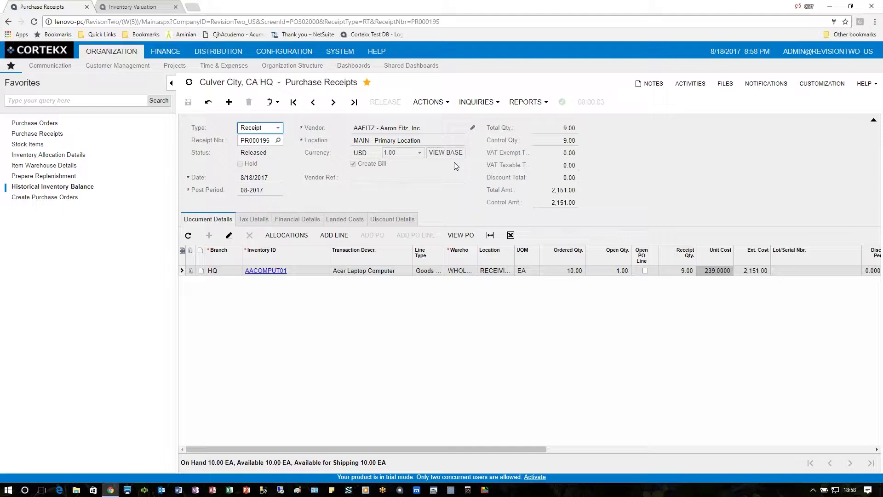
View the inventory document and the AP bill linked to the released receipt, closing each window after review.
{"action": "left_click", "coordinate": [481, 102]}
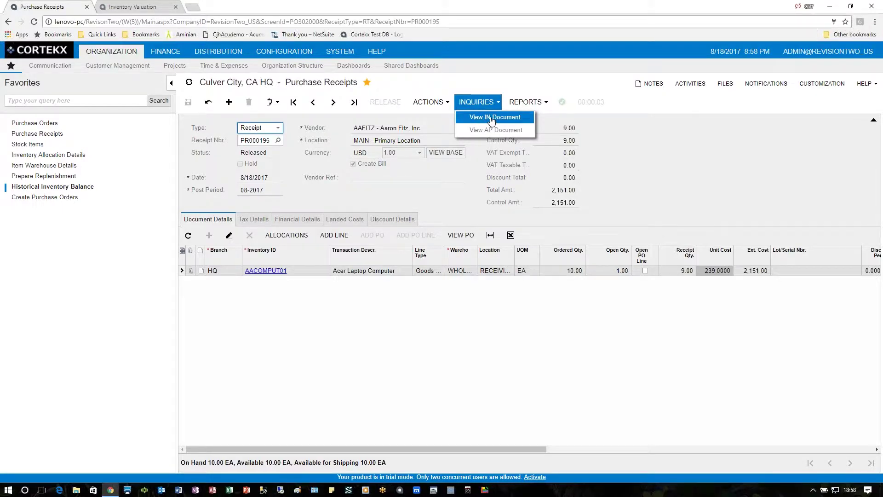
{"action": "left_click", "coordinate": [484, 118]}
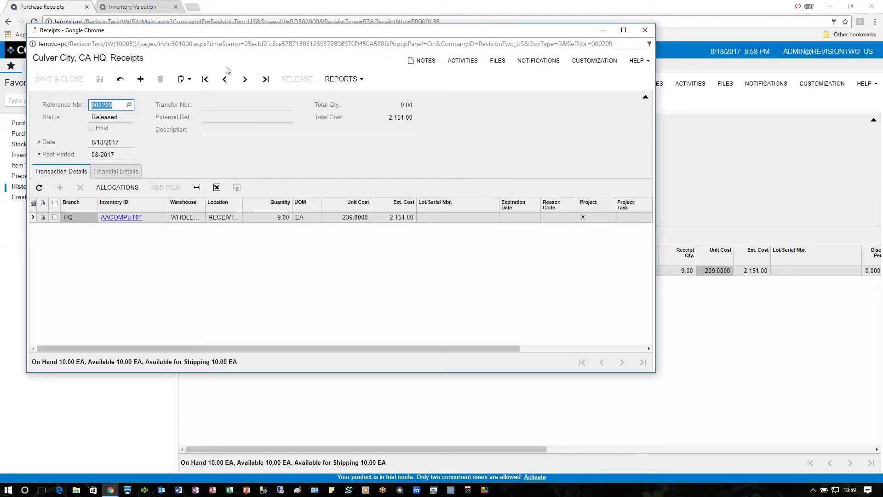
{"action": "left_click", "coordinate": [645, 30]}
{"action": "left_click", "coordinate": [476, 102]}
{"action": "left_click", "coordinate": [483, 126]}
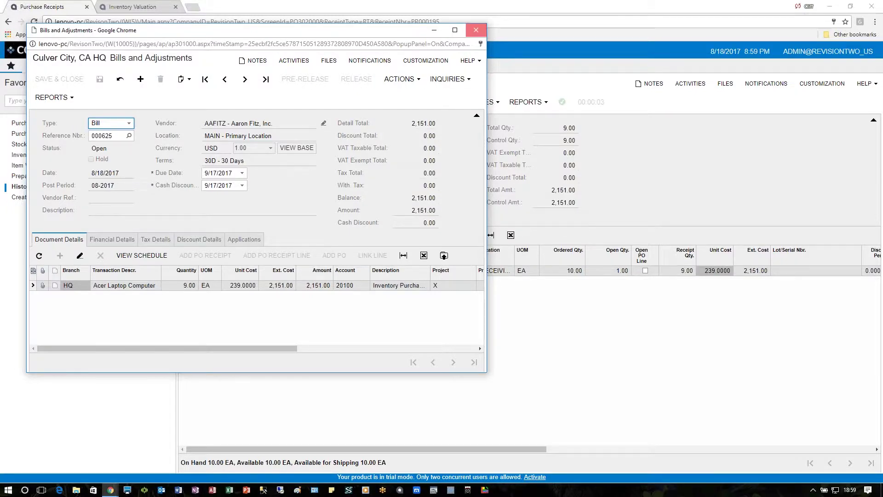
{"action": "left_click", "coordinate": [476, 30]}
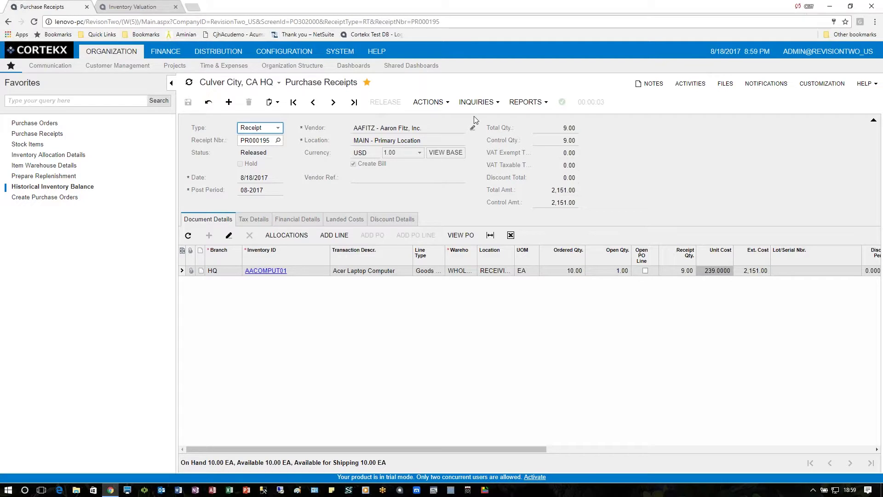
Reopen the inventory document linked to the purchase receipt to check its reference number, and close its window.
{"action": "left_click", "coordinate": [477, 103]}
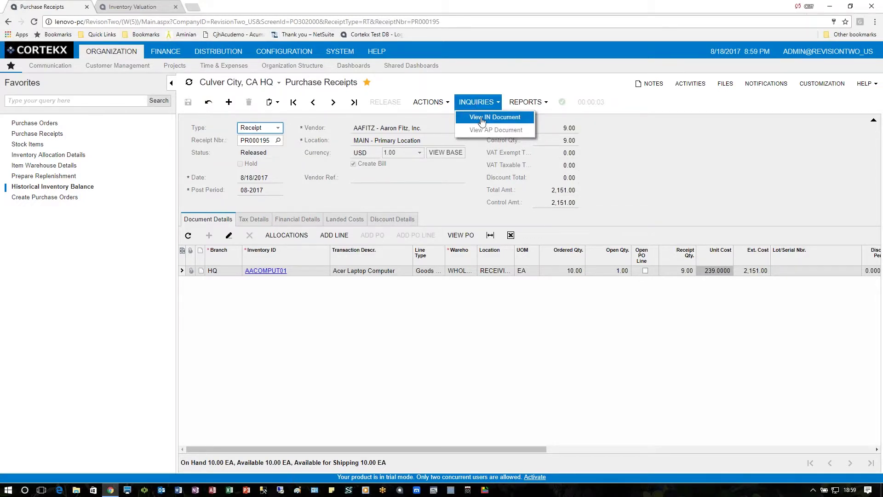
{"action": "left_click", "coordinate": [482, 118]}
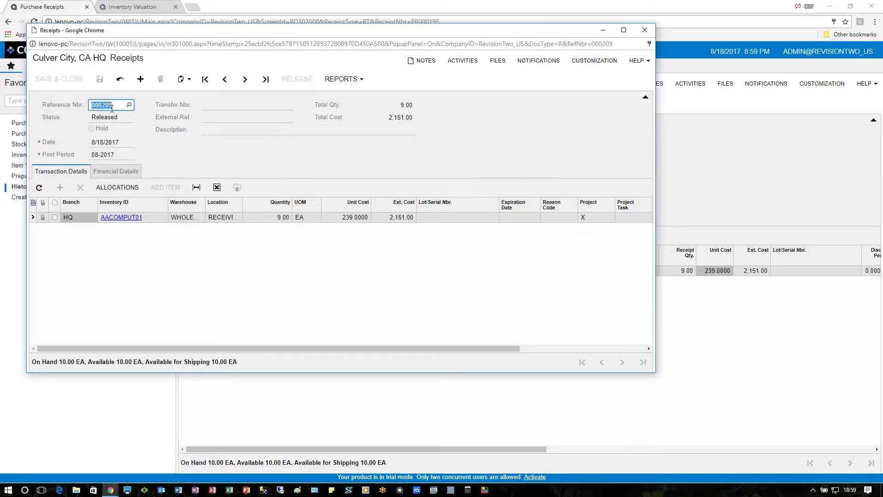
{"action": "left_click", "coordinate": [645, 30]}
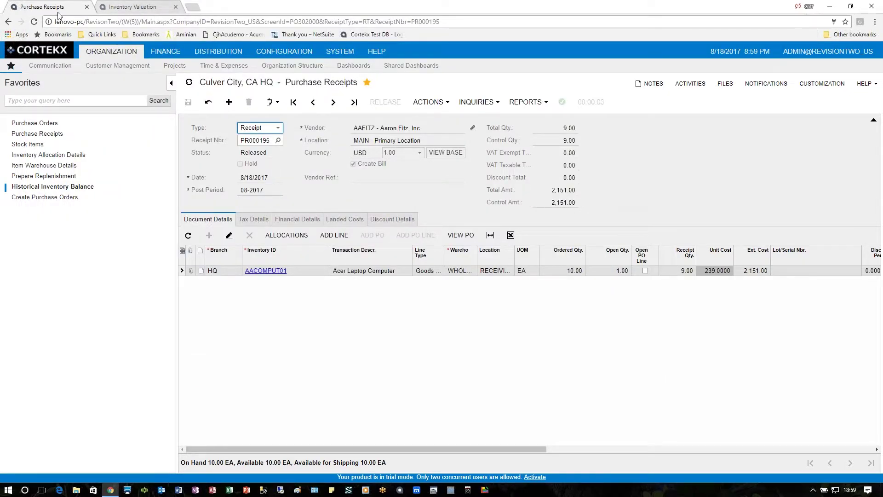
Run the Inventory Valuation report for AACOMPUT01 in the WHOLESALE warehouse, review the receipt transaction, and return to the purchase receipt.
{"action": "left_click", "coordinate": [122, 10]}
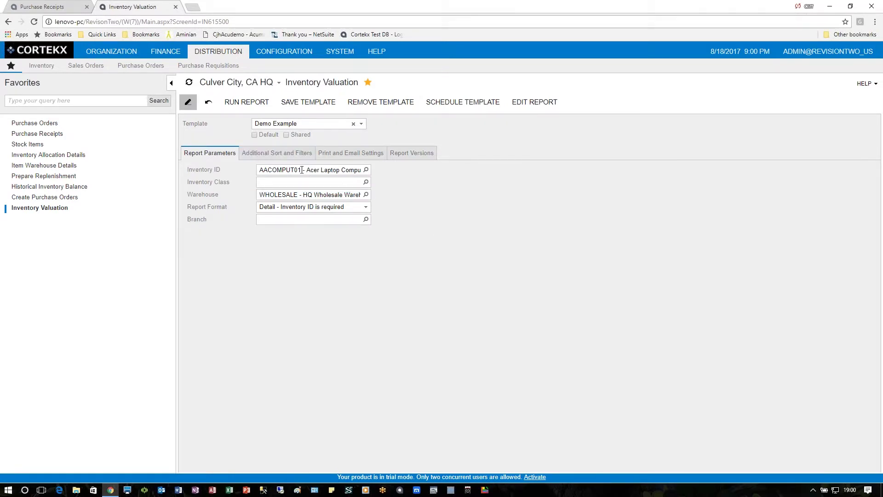
{"action": "left_click", "coordinate": [247, 102]}
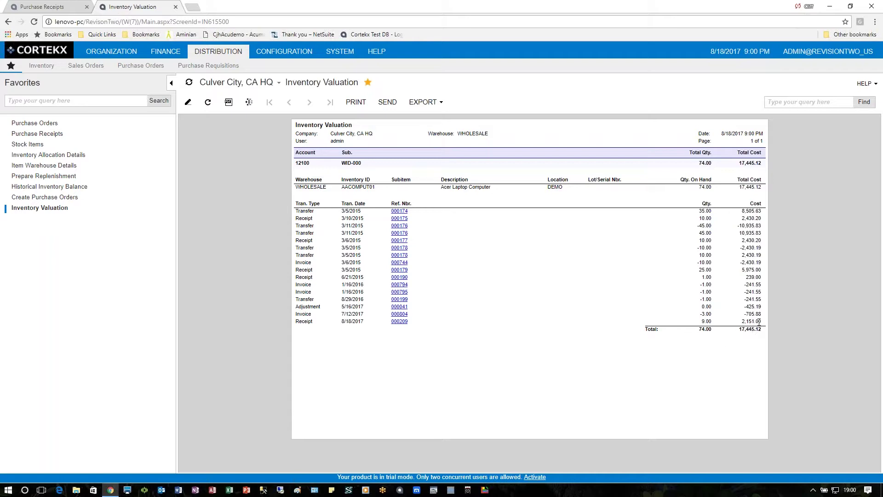
{"action": "left_click", "coordinate": [62, 7]}
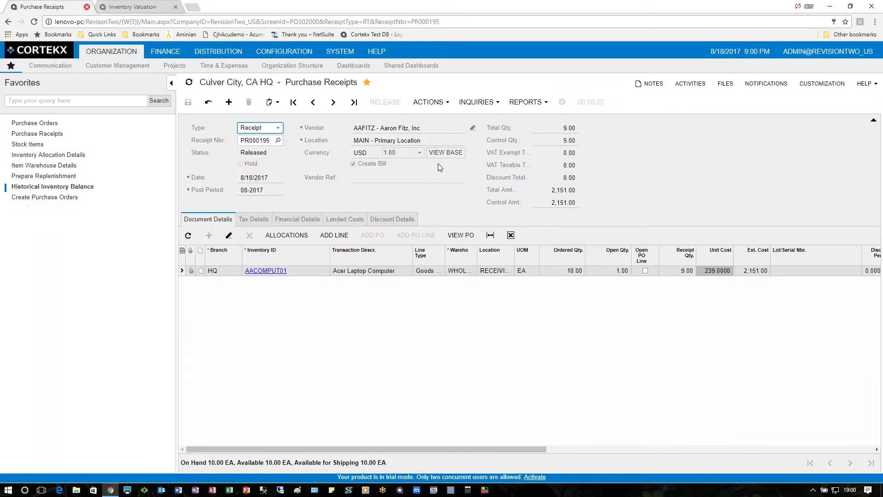